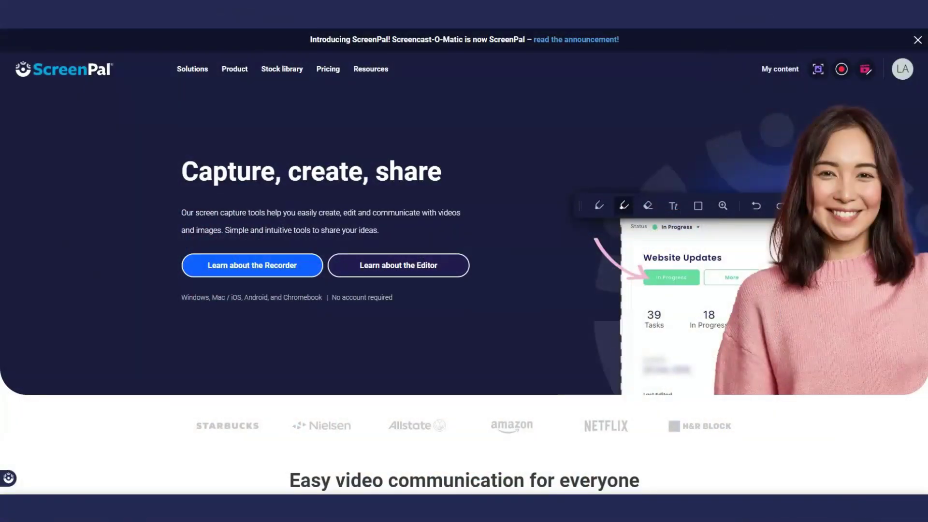
Step: Create a quiz from the To Kill a Mockingbird Review video in My content, titled "To Kill a Mockingbird Quiz"
{"action": "left_click", "coordinate": [780, 73]}
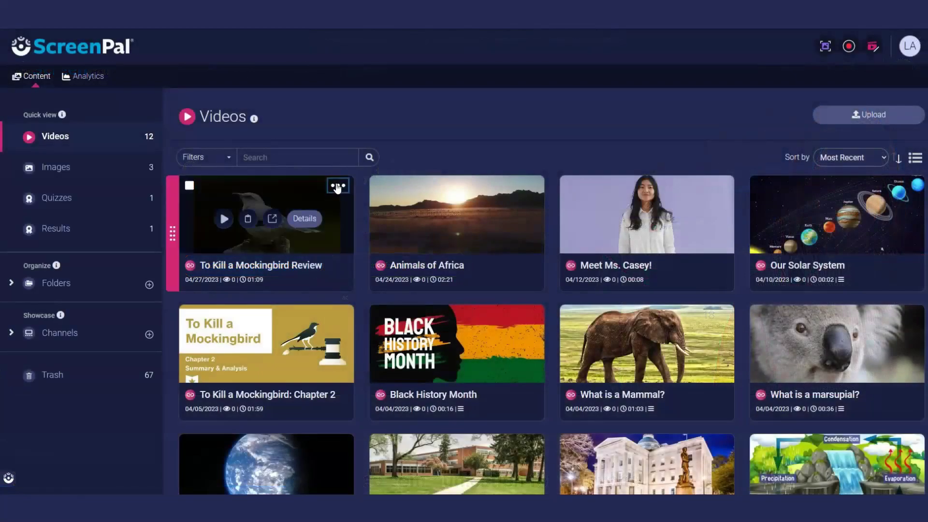
{"action": "left_click", "coordinate": [338, 185]}
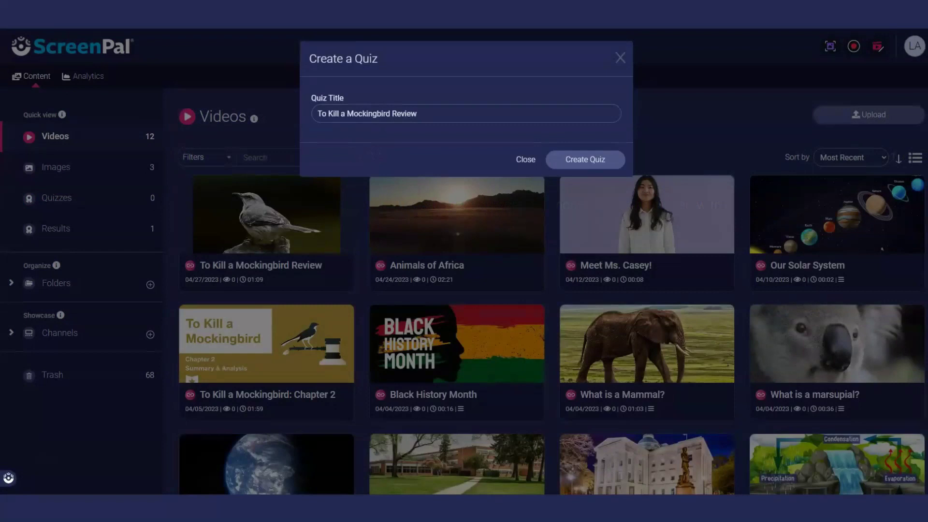
{"action": "double_click", "coordinate": [407, 113]}
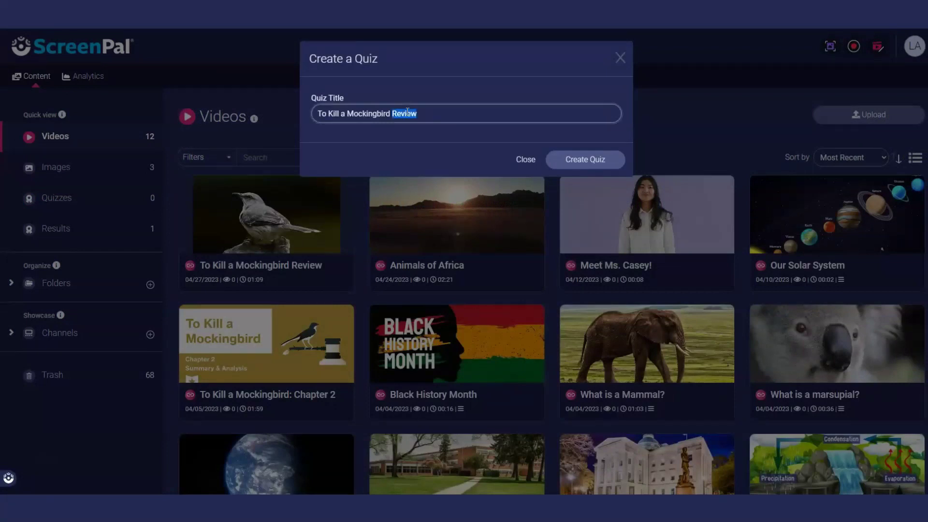
{"action": "type", "text": "Quiz"}
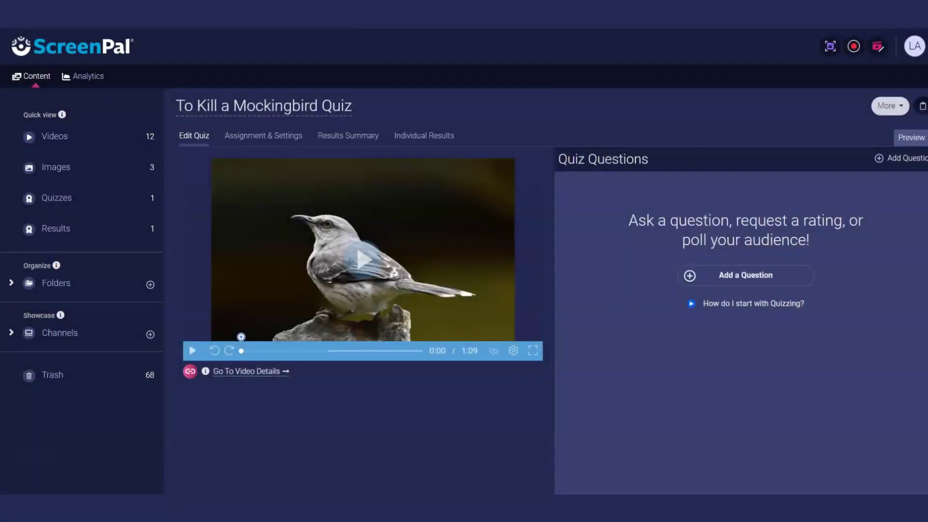
Step: Start a Multiple Choice question at the 0:14 point of the video
{"action": "left_click_drag", "start_coordinate": [241, 351], "coordinate": [280, 351]}
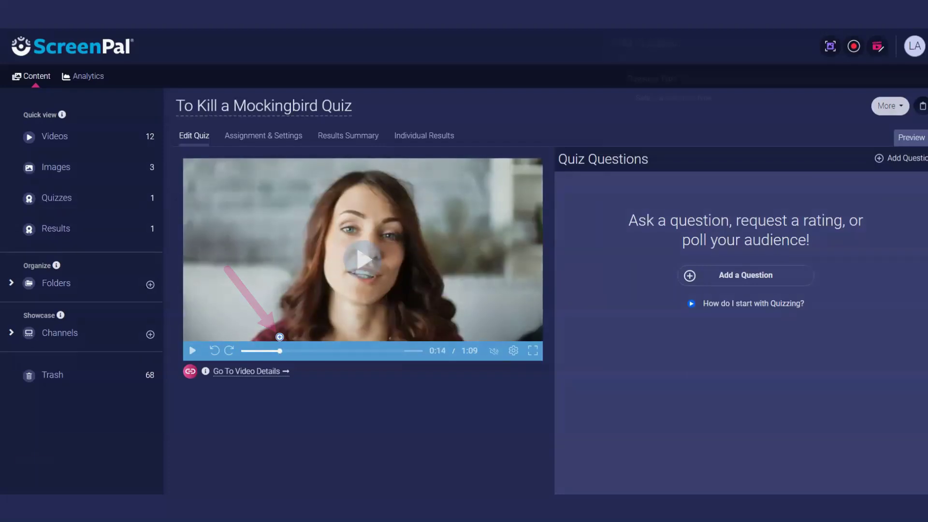
{"action": "left_click", "coordinate": [279, 337]}
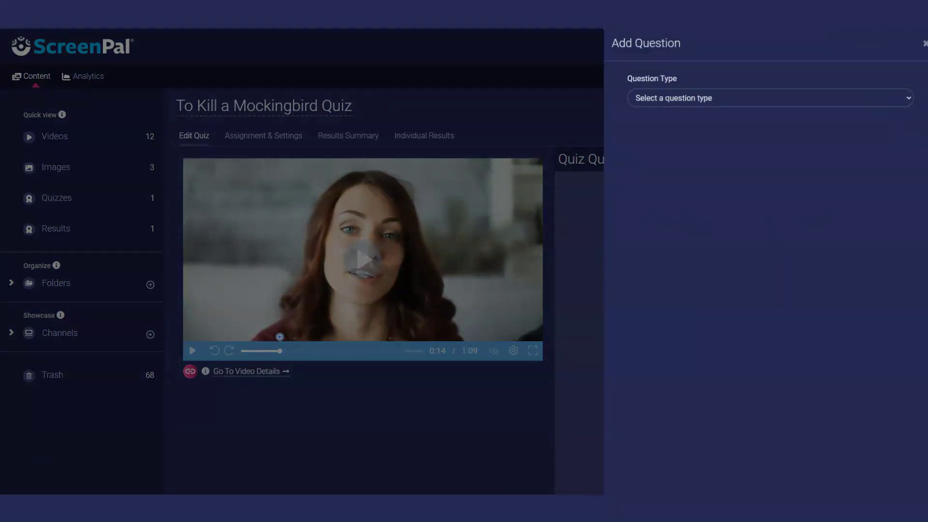
{"action": "left_click", "coordinate": [770, 97]}
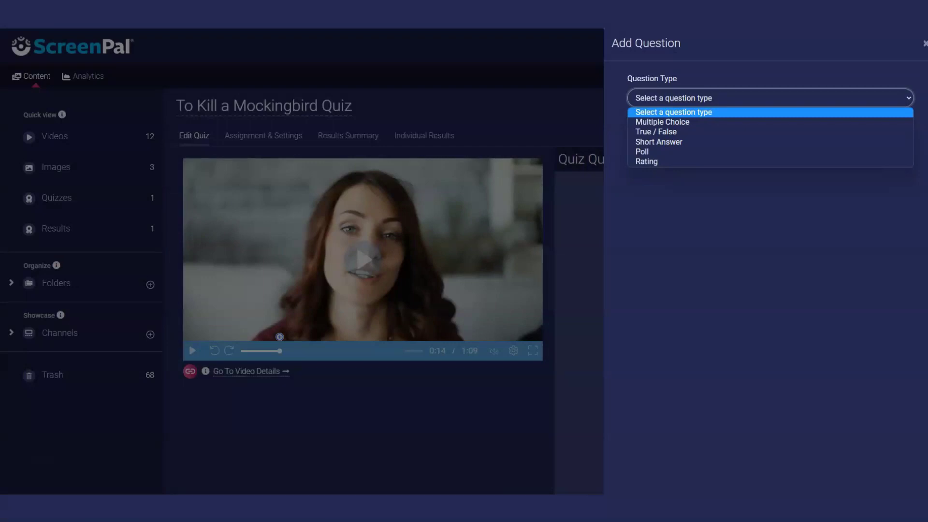
{"action": "left_click", "coordinate": [705, 122]}
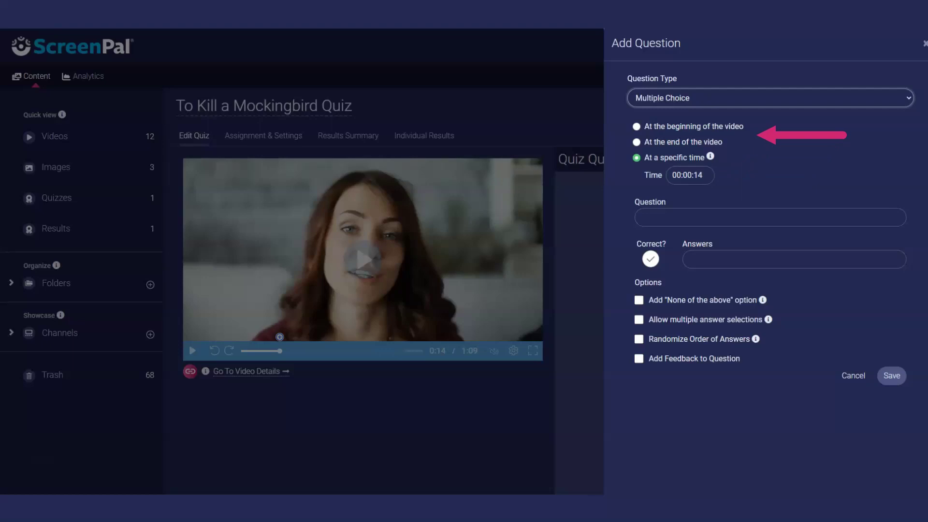
Step: Ask "Who attacks Scout and Jem on their way home from the pageant?" with answers Hector Tate, Boo Radley, Bob Ewell (correct) and Tom Robinson
{"action": "left_click", "coordinate": [770, 217]}
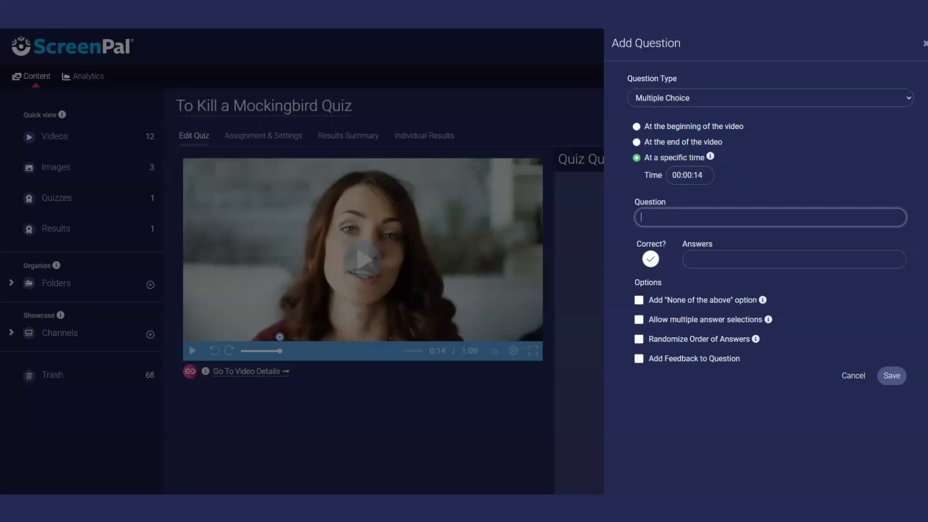
{"action": "type", "text": "Who attacks Scout and "}
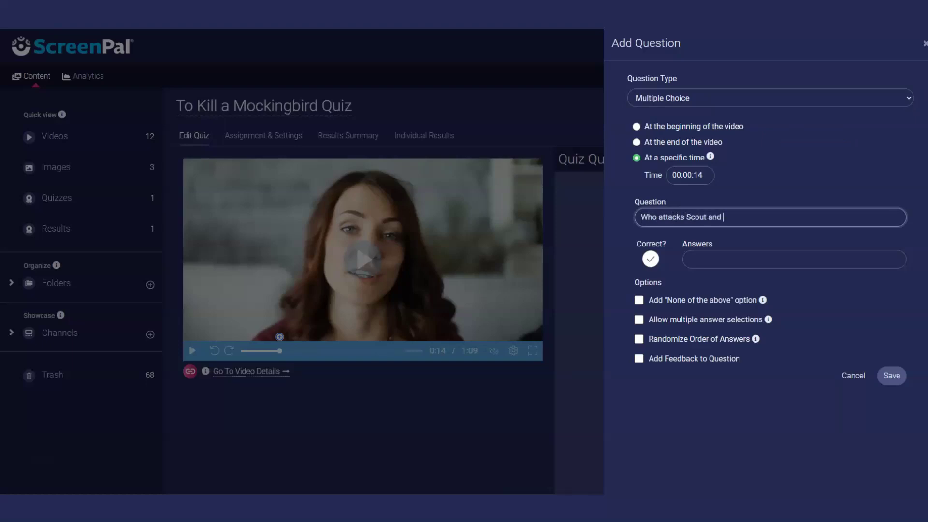
{"action": "type", "text": "Jem on the way home from the pagea"}
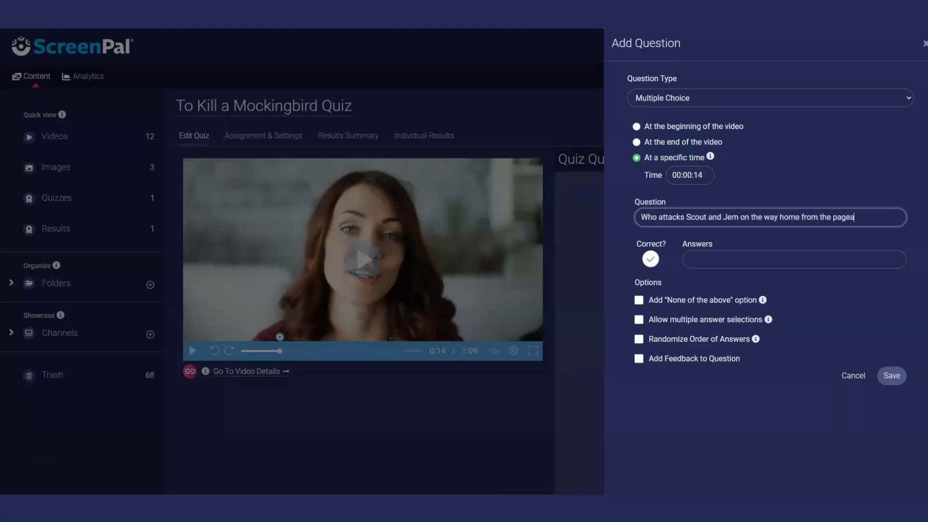
{"action": "type", "text": "nt?"}
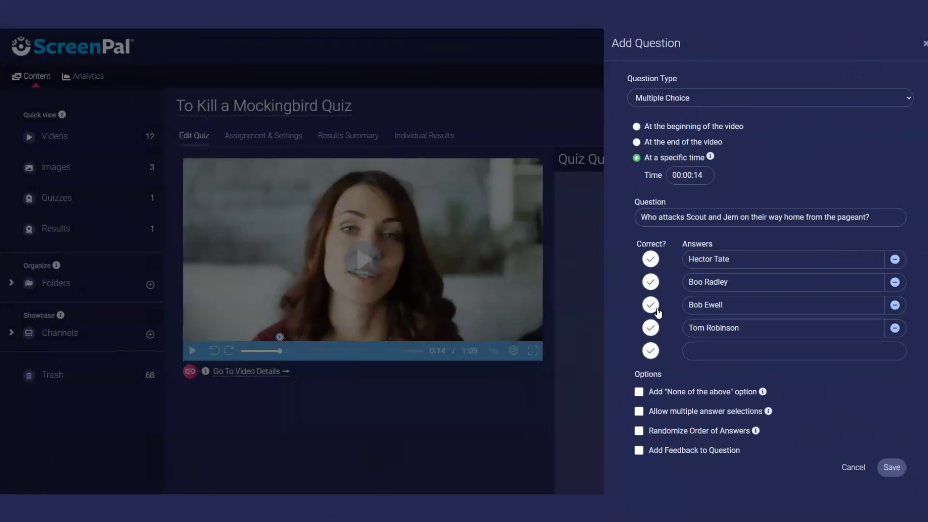
{"action": "left_click", "coordinate": [657, 309]}
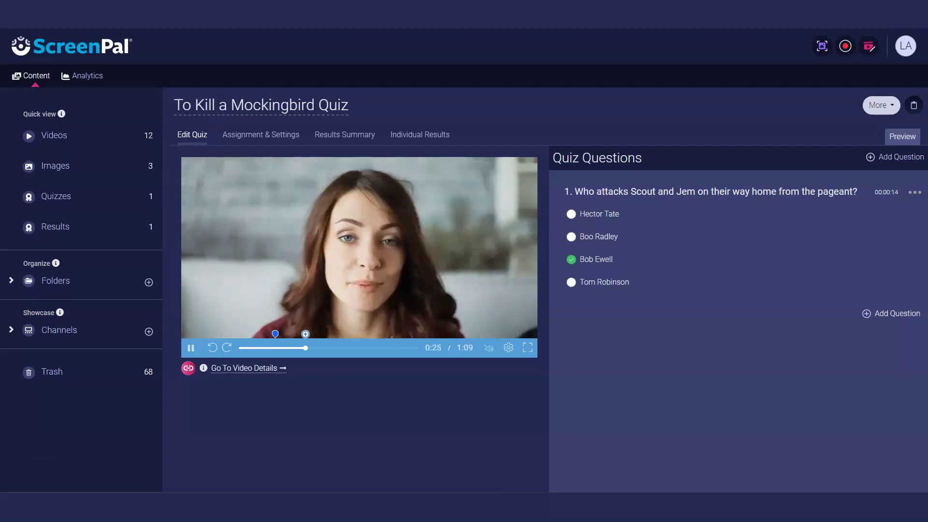
Step: Add a True / False question at 00:00:26 reading "Boo Radley's real name is Arthur." and mark True as correct
{"action": "left_click", "coordinate": [895, 156]}
{"action": "left_click", "coordinate": [763, 95]}
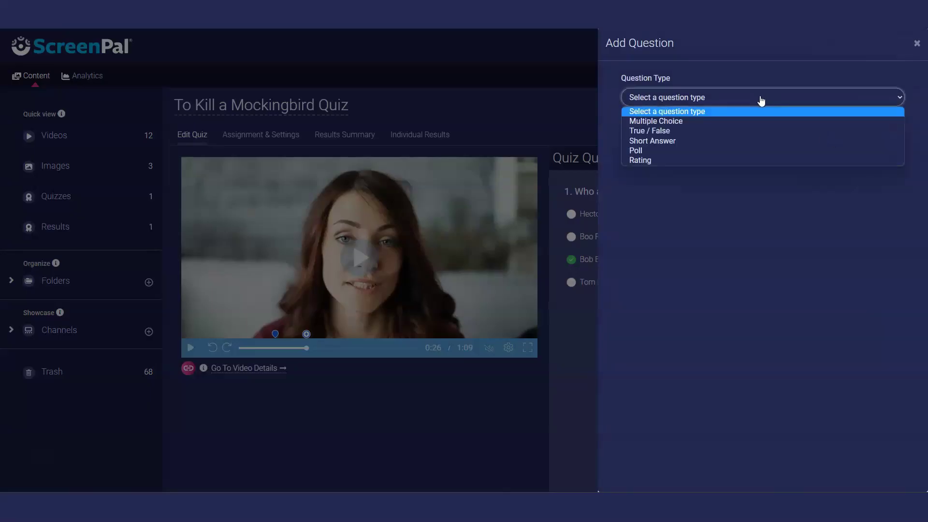
{"action": "left_click", "coordinate": [744, 131]}
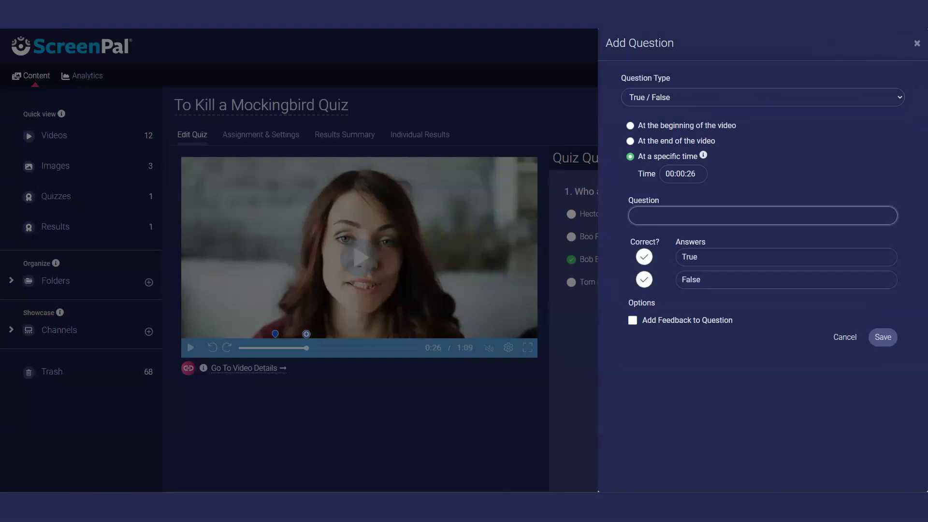
{"action": "type", "text": "Boo Radley's real name is Arthur."}
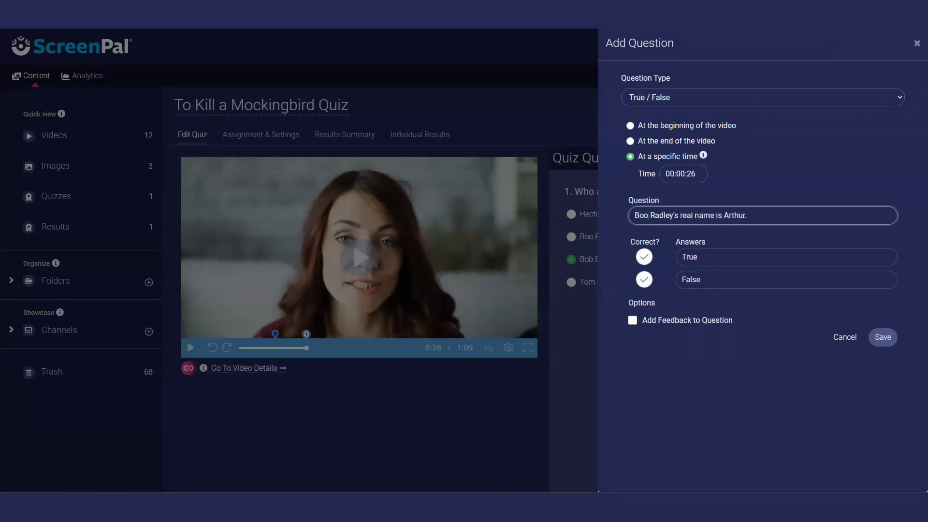
{"action": "left_click", "coordinate": [644, 257]}
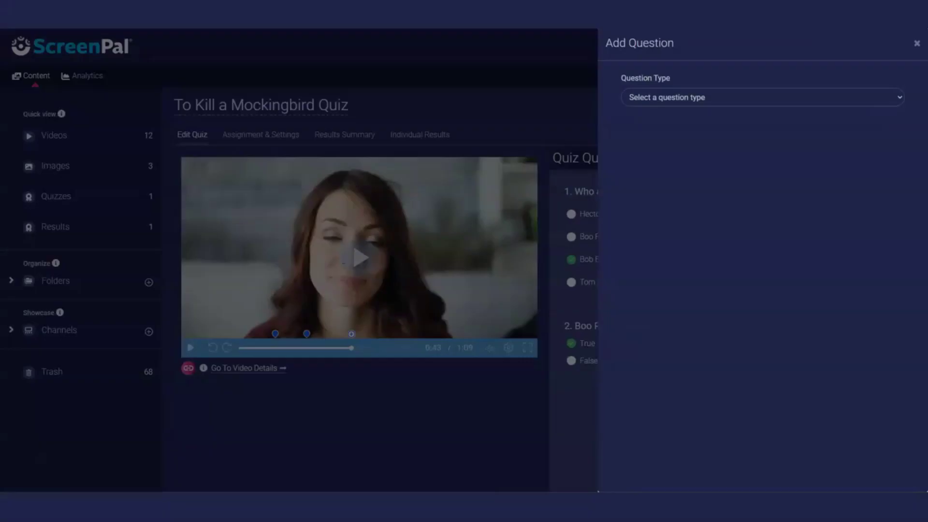
Step: Set up a Short Answer question at 00:00:43 asking "How is Tom Robinson a mockingbird?" and require a specific answer length
{"action": "left_click", "coordinate": [688, 99]}
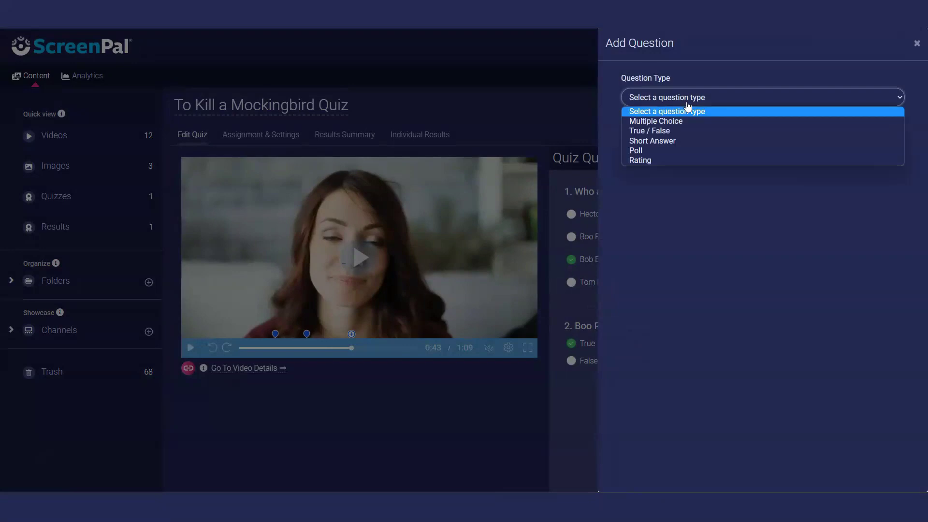
{"action": "left_click", "coordinate": [677, 140]}
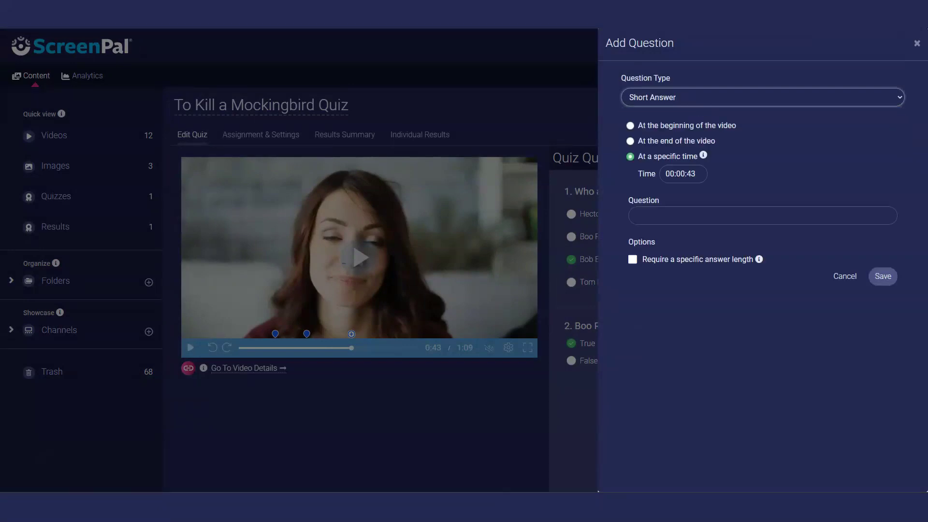
{"action": "left_click", "coordinate": [762, 216]}
{"action": "type", "text": "How is Tom Robinson a mockingbird"}
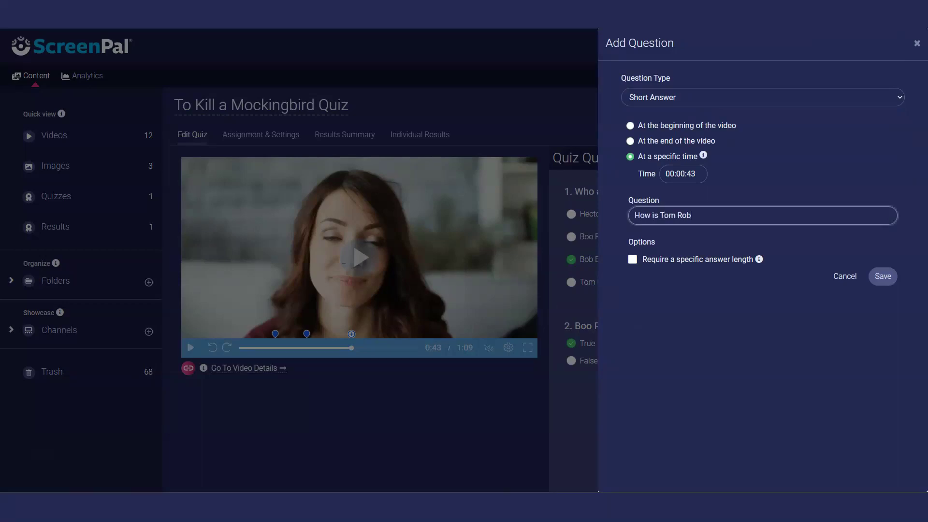
{"action": "type", "text": "?"}
{"action": "left_click", "coordinate": [633, 259]}
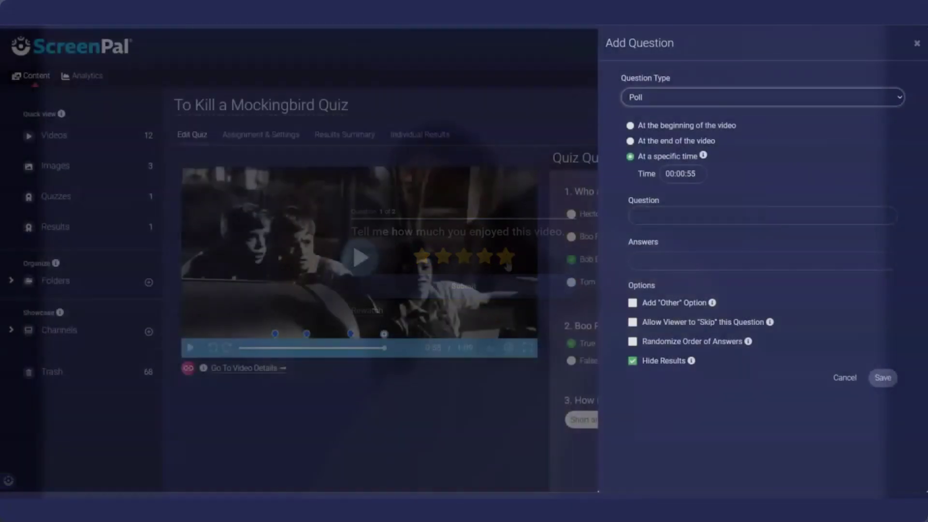
Step: Fill in the poll question at 00:00:55 with "Did you enjoy this book?" and the answers Yes, No and Somewhat
{"action": "type", "text": "Did you enjoy this book?"}
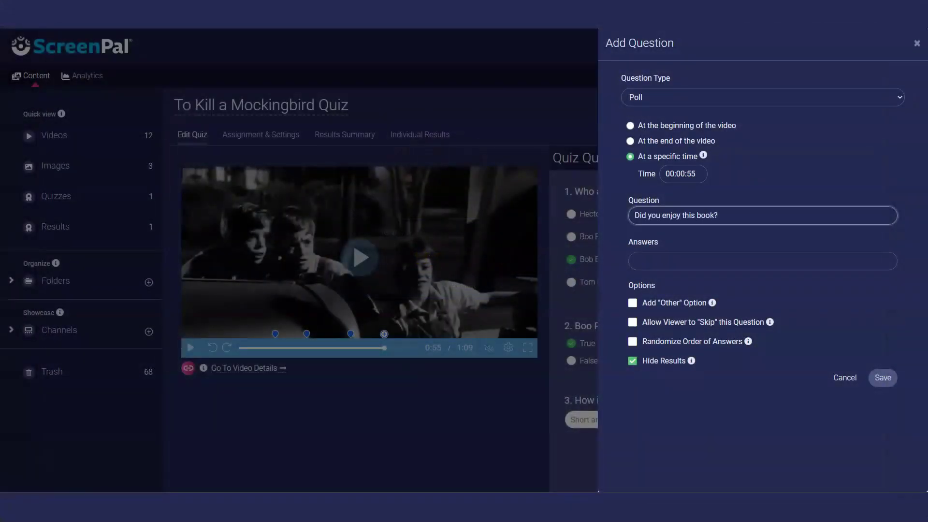
{"action": "left_click", "coordinate": [763, 261]}
{"action": "type", "text": "Yes"}
{"action": "left_click", "coordinate": [752, 289]}
{"action": "type", "text": "No"}
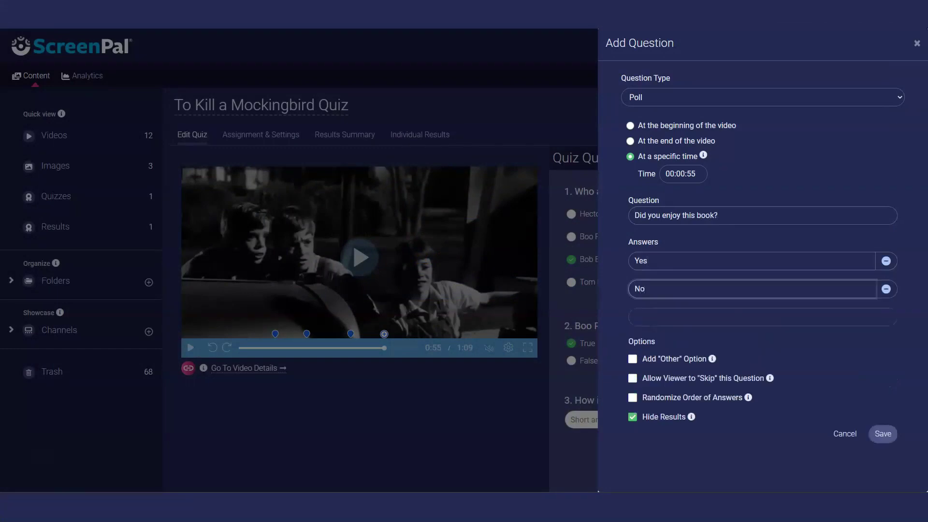
{"action": "left_click", "coordinate": [752, 317]}
{"action": "type", "text": "Somewhat"}
{"action": "key", "text": "Tab"}
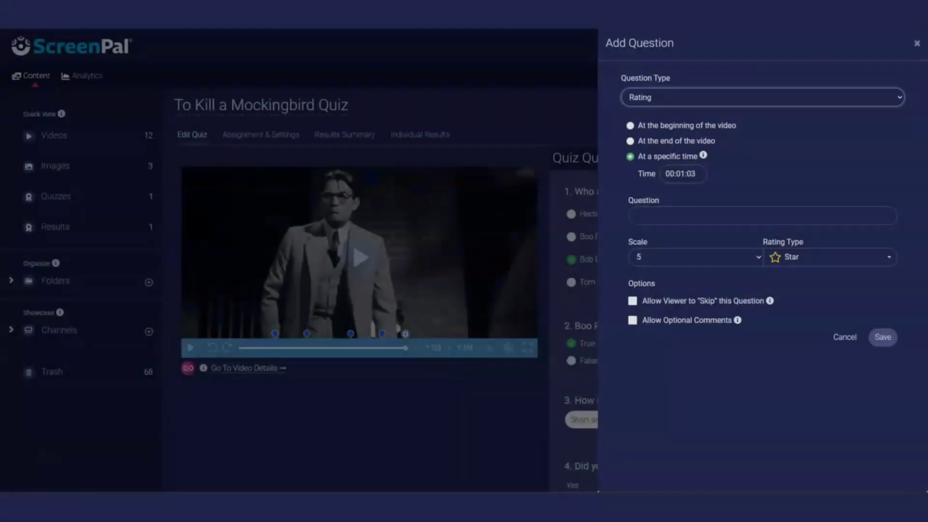
Step: Fill in the rating question at 00:01:03 with "Rate the difficulty of this test.", using a scale of 10 and the Star rating type
{"action": "left_click", "coordinate": [763, 216]}
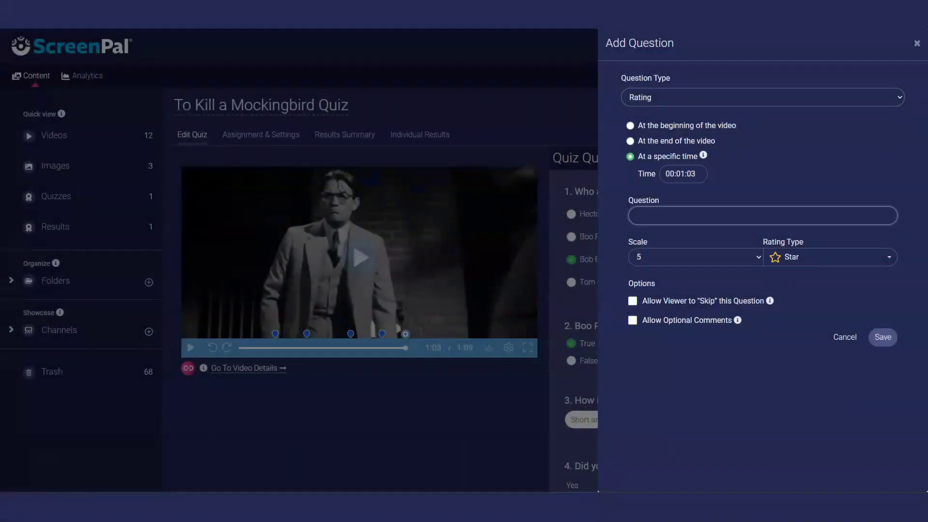
{"action": "type", "text": "Rate the difficulty of this test."}
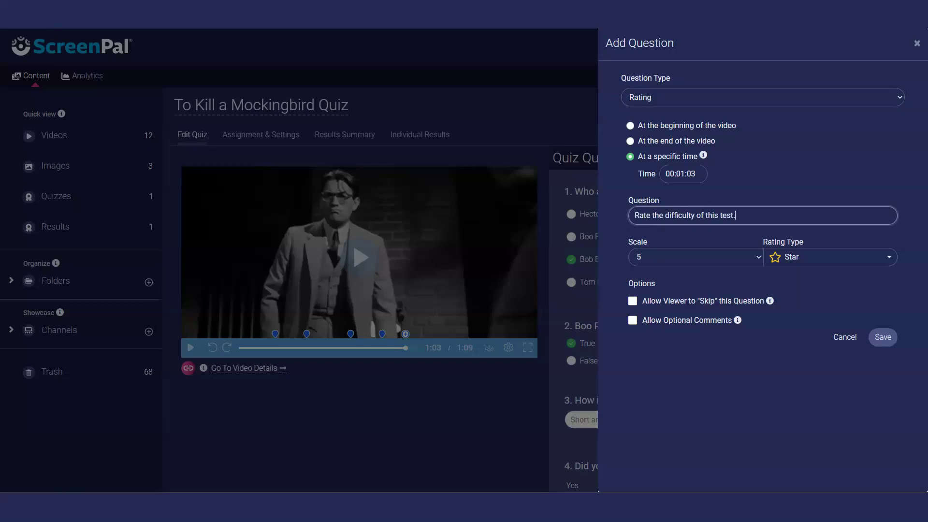
{"action": "left_click", "coordinate": [759, 263]}
{"action": "left_click", "coordinate": [752, 271]}
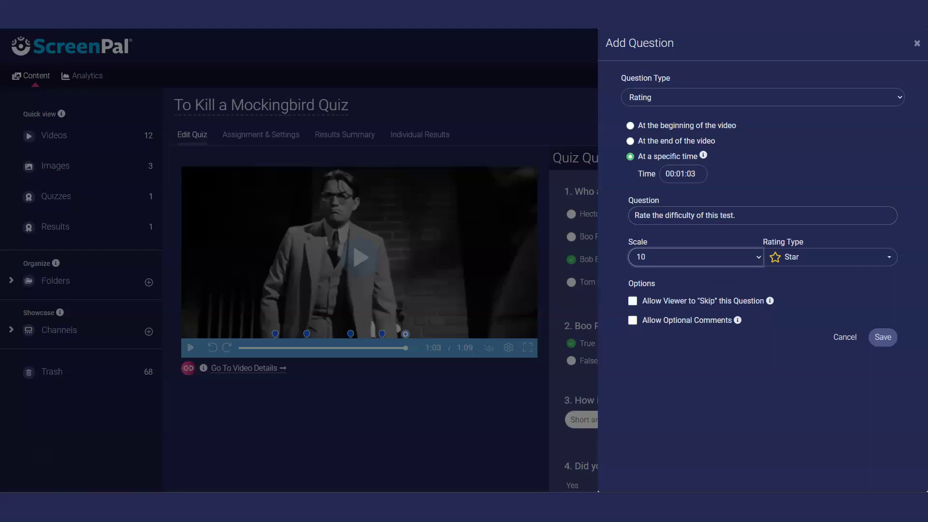
{"action": "left_click", "coordinate": [892, 261]}
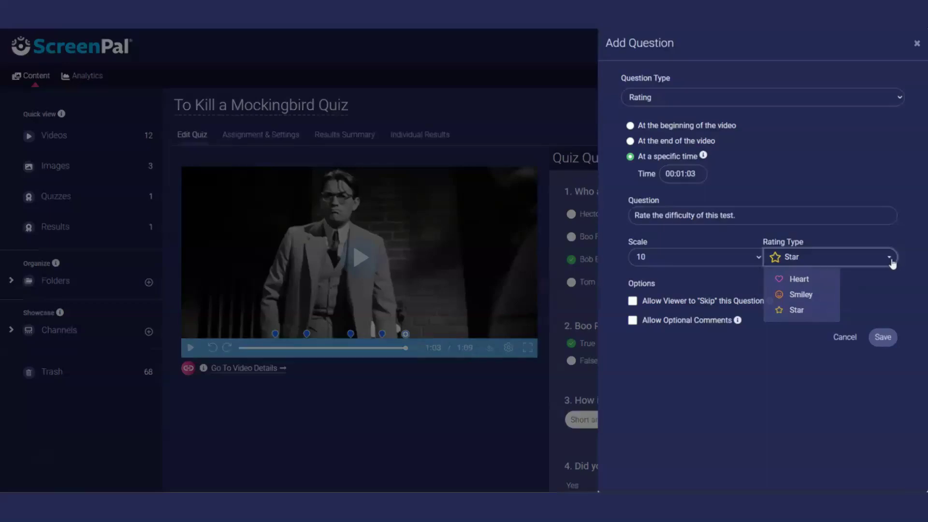
{"action": "left_click", "coordinate": [892, 261]}
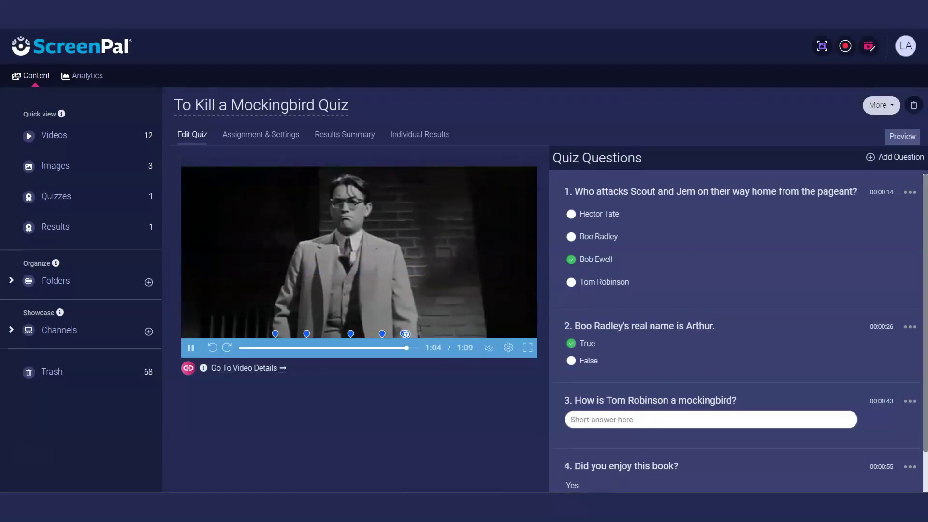
Step: Open a preview of the To Kill a Mockingbird quiz
{"action": "left_click", "coordinate": [902, 137]}
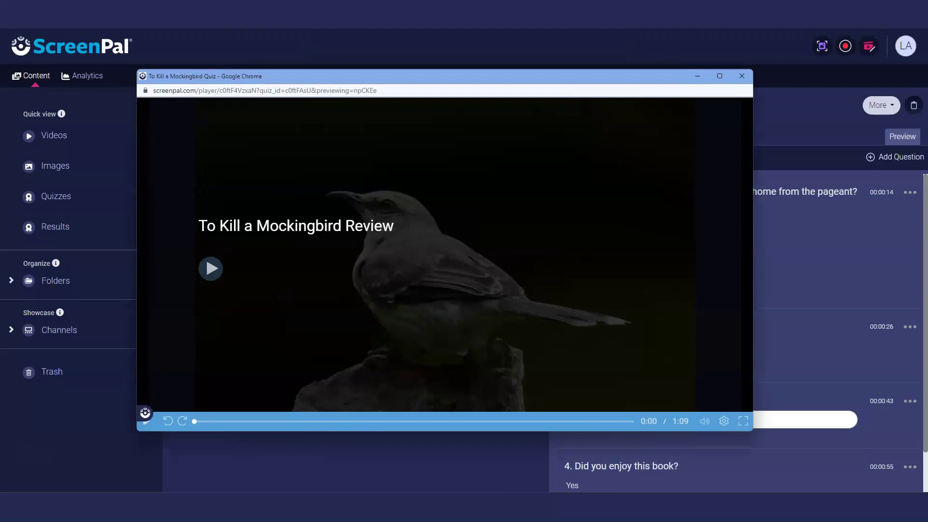